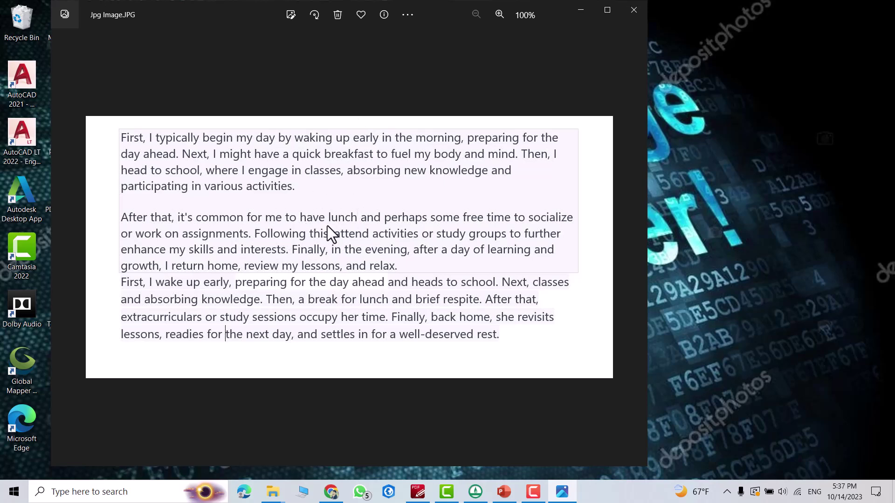
Step: Close the text picture in Photos and launch Word from the Start menu's Microsoft 365 group
{"action": "left_click", "coordinate": [627, 24]}
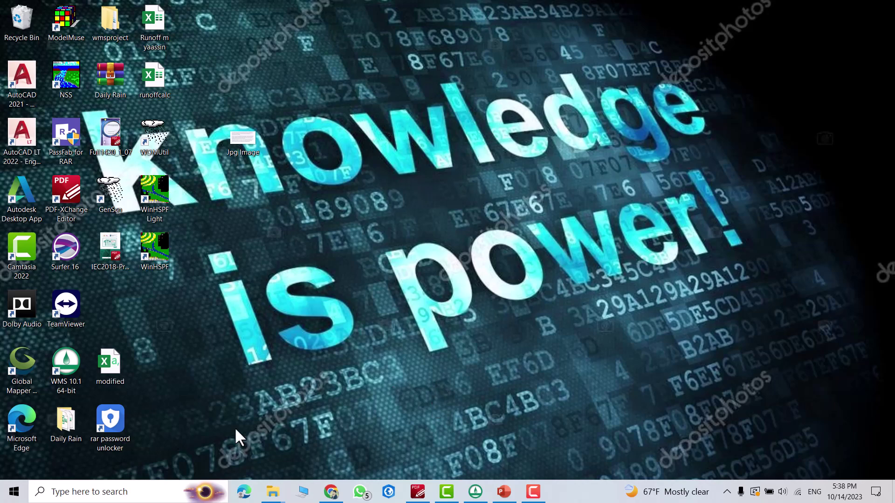
{"action": "left_click", "coordinate": [13, 492]}
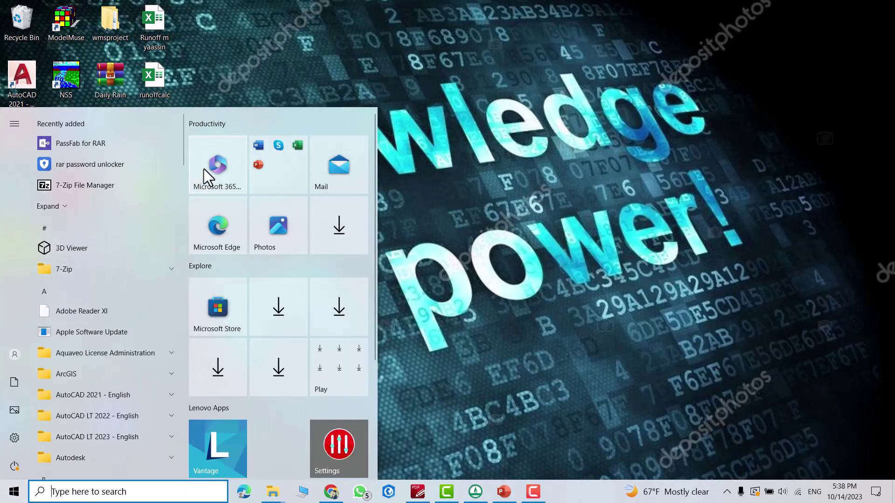
{"action": "left_click", "coordinate": [276, 156]}
{"action": "left_click", "coordinate": [272, 250]}
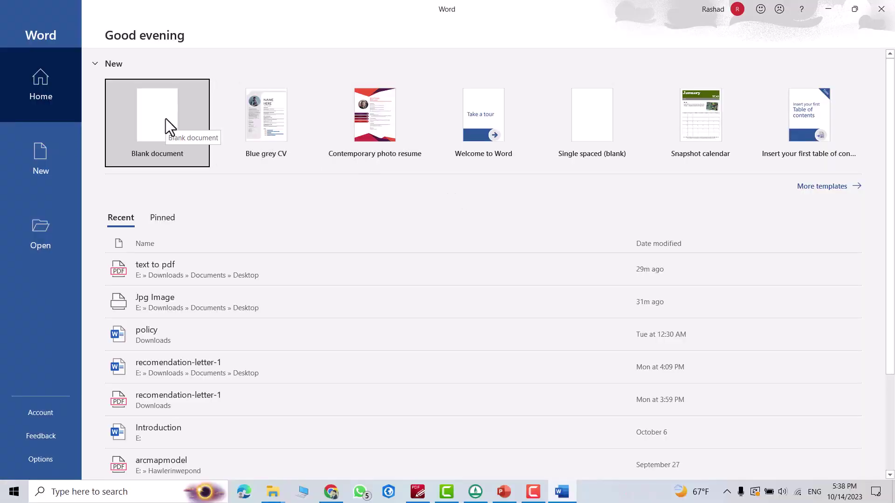
Step: Create a blank document, drag the Jpg Image file from the desktop onto it, and maximize Word
{"action": "left_click", "coordinate": [165, 117]}
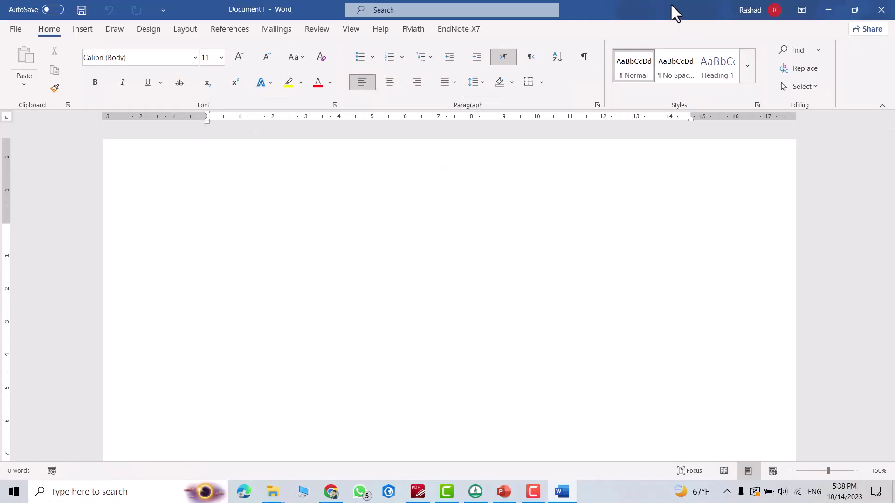
{"action": "left_click_drag", "start_coordinate": [671, 5], "coordinate": [894, 161]}
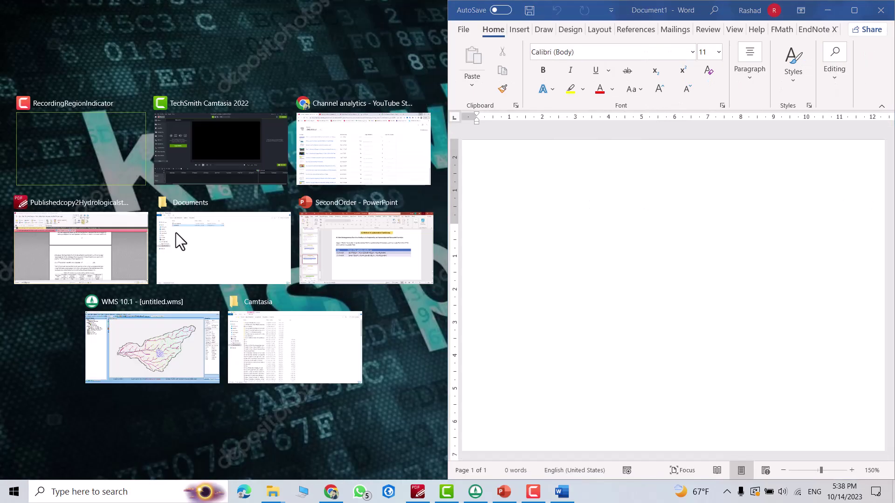
{"action": "left_click", "coordinate": [304, 32]}
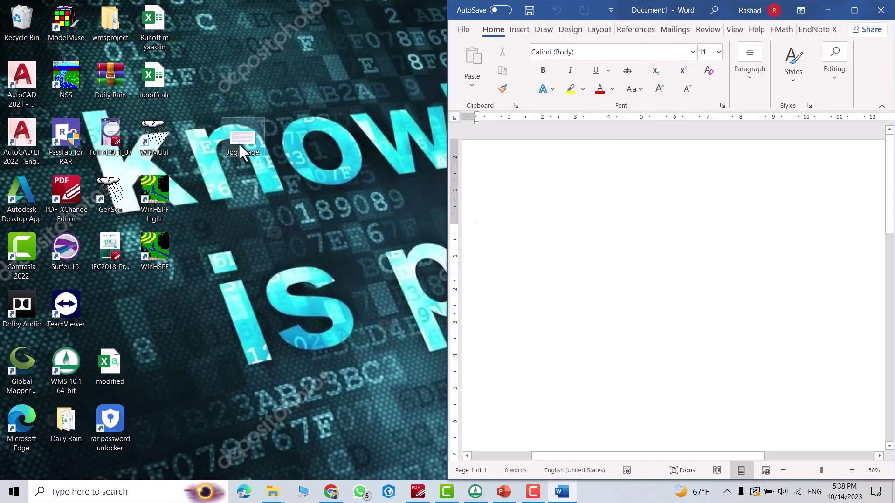
{"action": "left_click_drag", "start_coordinate": [239, 142], "coordinate": [600, 259]}
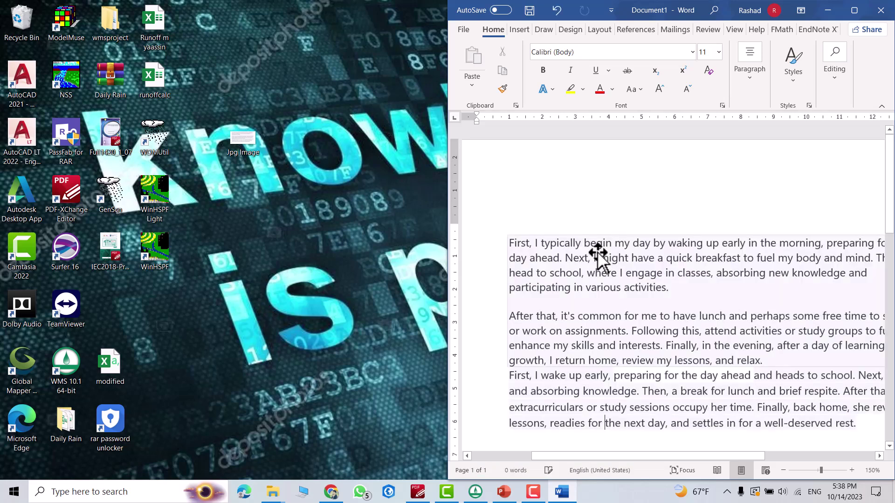
{"action": "left_click", "coordinate": [853, 10]}
{"action": "left_click", "coordinate": [400, 273]}
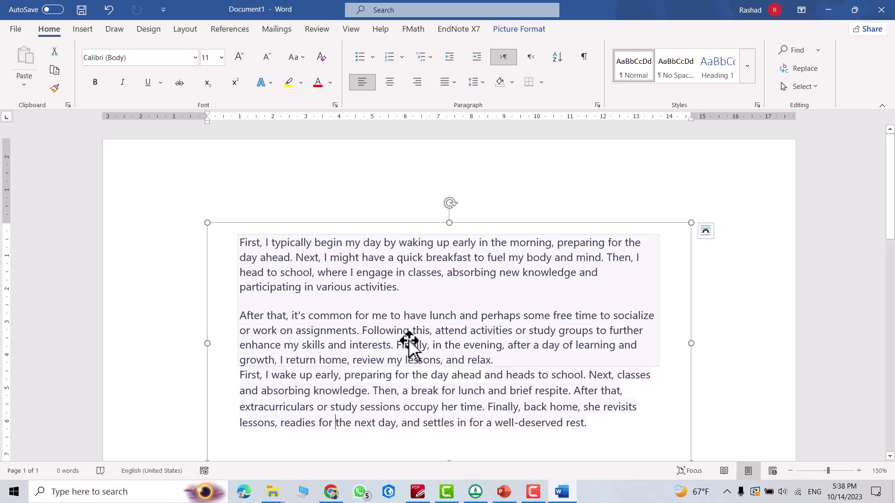
Step: Use Save As to publish the document to the Desktop as PDF 'Convert to text'
{"action": "left_click", "coordinate": [20, 31]}
{"action": "left_click", "coordinate": [39, 186]}
{"action": "left_click", "coordinate": [143, 231]}
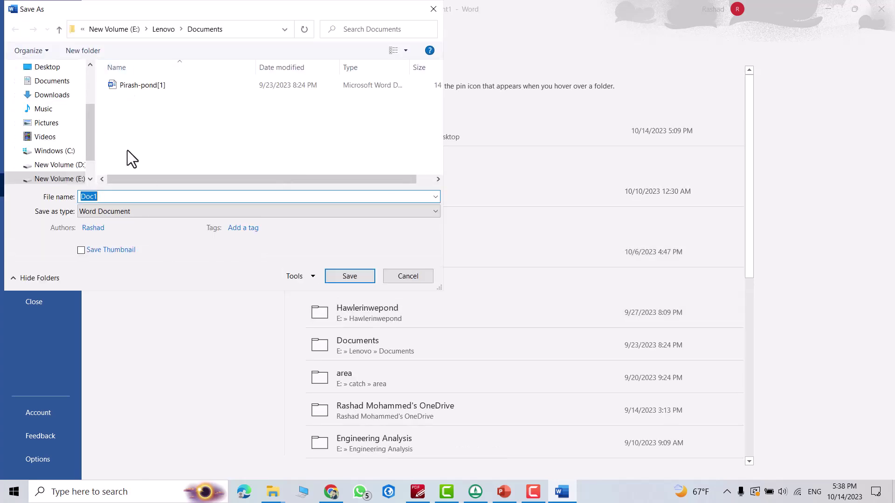
{"action": "left_click", "coordinate": [42, 68]}
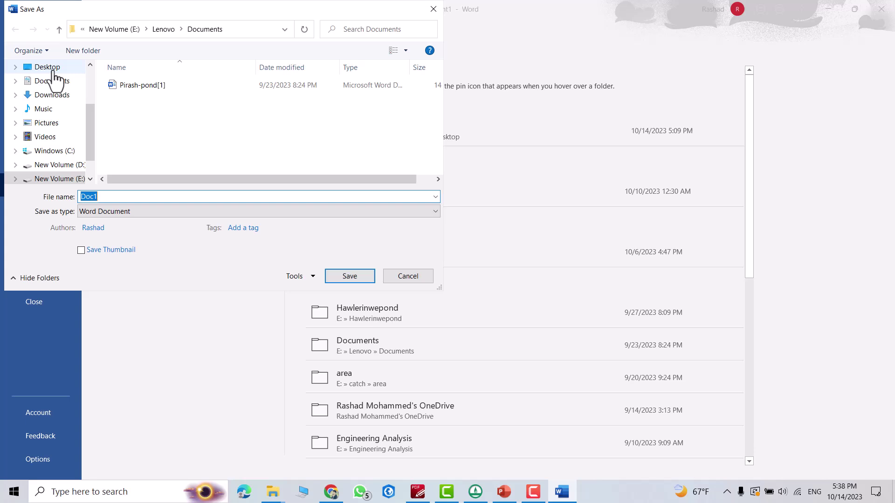
{"action": "double_click", "coordinate": [114, 197]}
{"action": "type", "text": "onvert to text"}
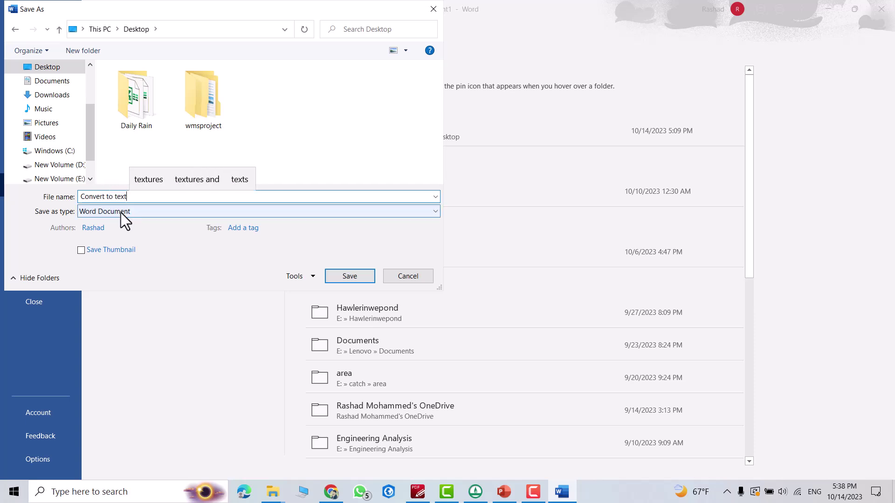
{"action": "left_click", "coordinate": [119, 211]}
{"action": "left_click", "coordinate": [105, 282]}
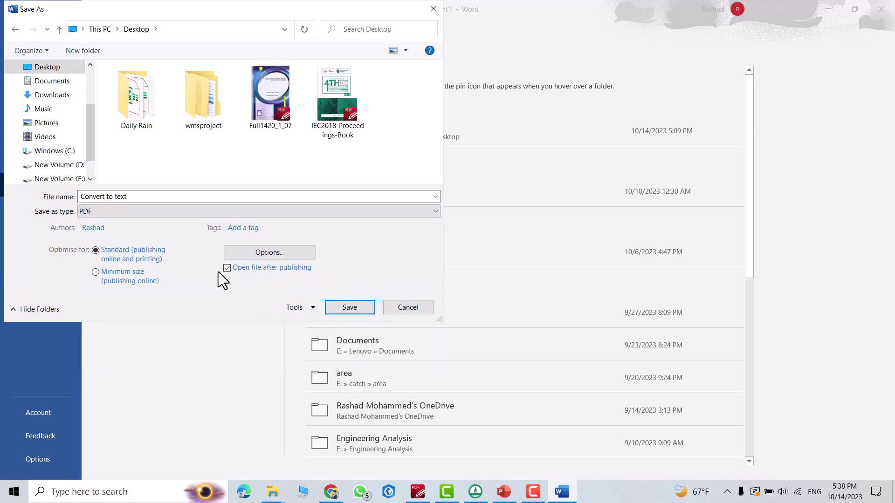
{"action": "left_click", "coordinate": [350, 308]}
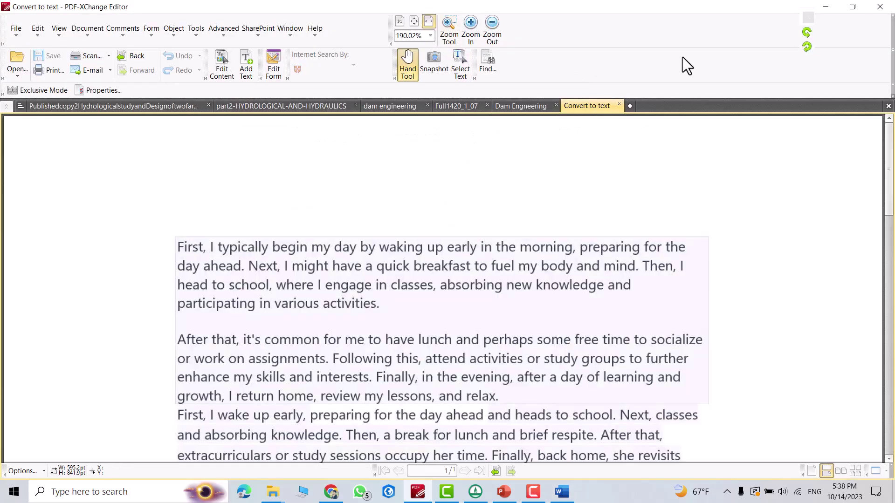
{"action": "scroll", "coordinate": [428, 260], "scroll_direction": "down", "scroll_amount": 2}
{"action": "scroll", "coordinate": [419, 266], "scroll_direction": "up", "scroll_amount": 2}
{"action": "scroll", "coordinate": [312, 241], "scroll_direction": "down", "scroll_amount": 1}
{"action": "scroll", "coordinate": [337, 242], "scroll_direction": "down", "scroll_amount": 1}
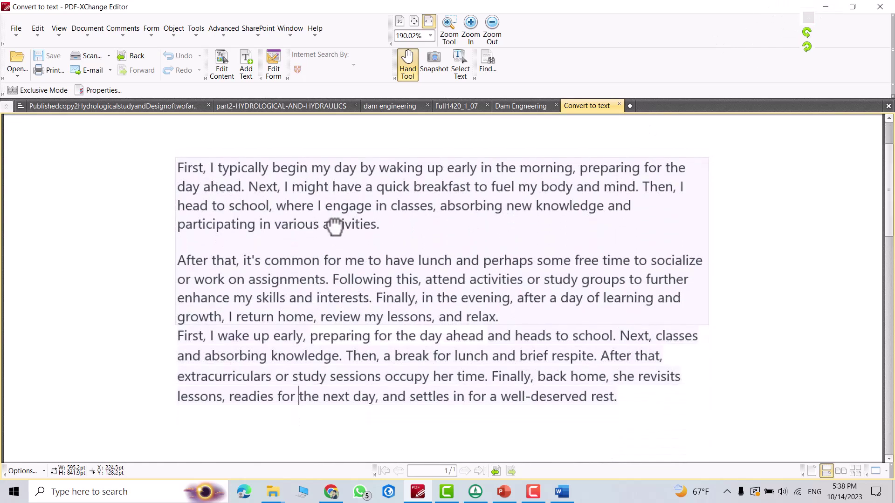
Step: Minimize PDF-XChange Editor after reviewing the Convert to text PDF
{"action": "left_click", "coordinate": [826, 9]}
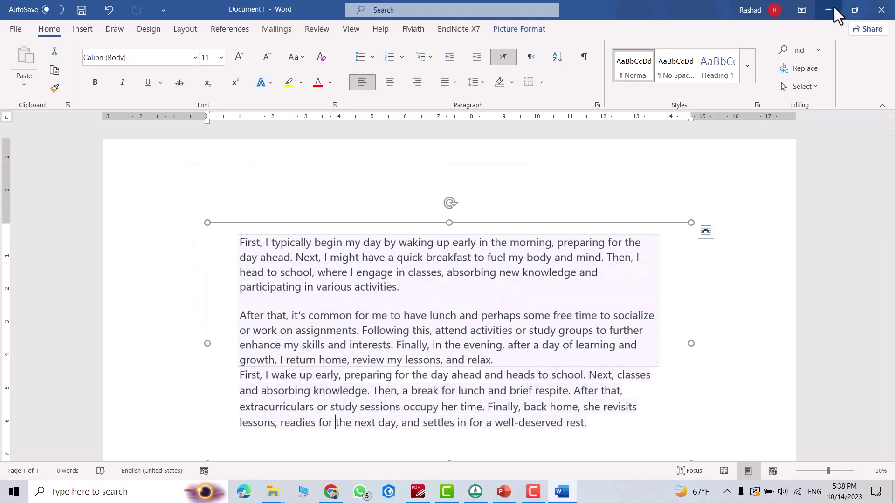
Step: Undo the picture insertion, snap Word right, and drop the Convert to text PDF onto it
{"action": "key", "text": "ctrl+z"}
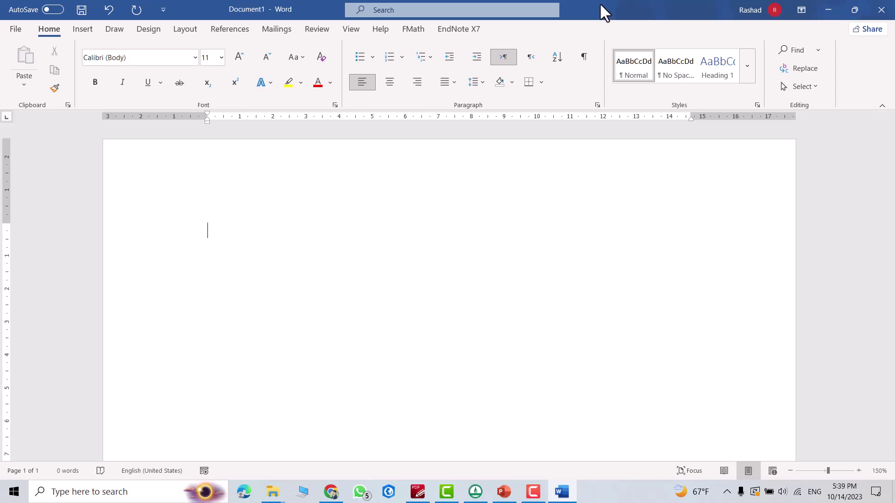
{"action": "key", "text": "super+Right"}
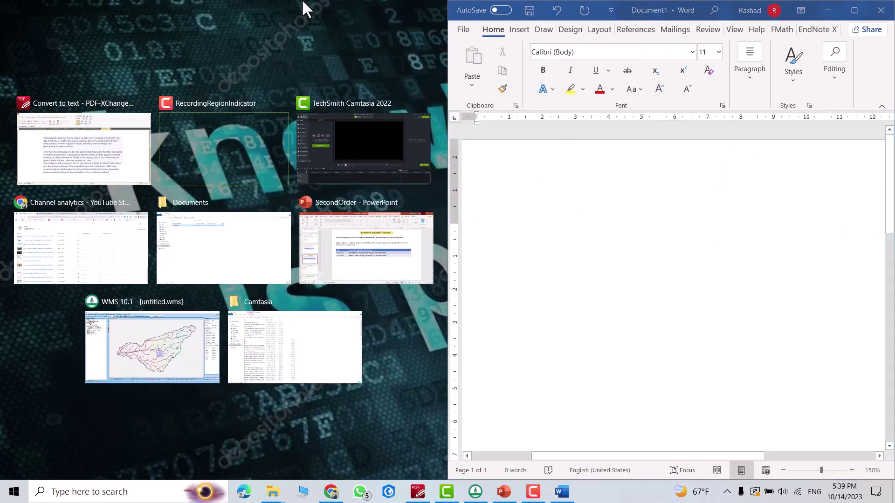
{"action": "key", "text": "Escape"}
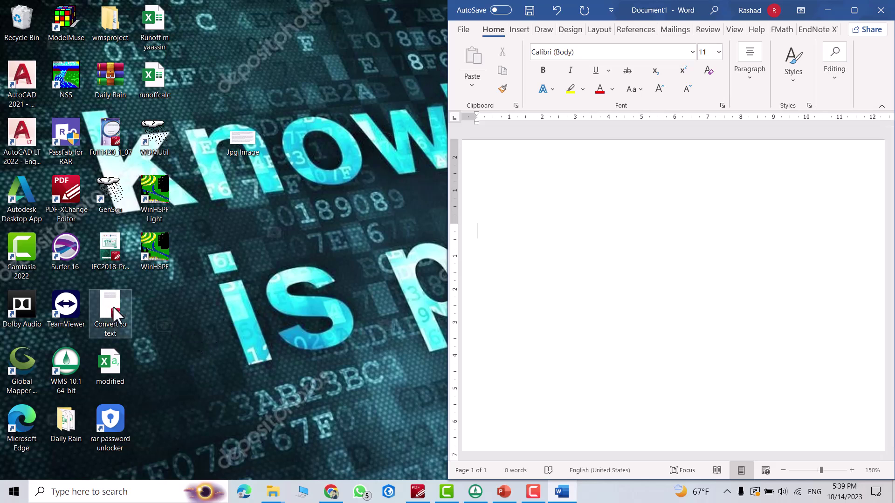
{"action": "left_click_drag", "start_coordinate": [113, 305], "coordinate": [621, 120]}
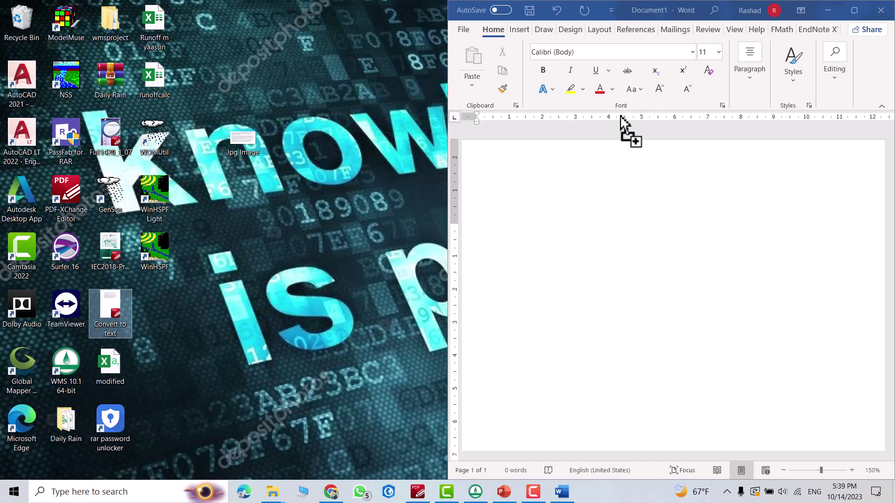
{"action": "left_click_drag", "start_coordinate": [621, 120], "coordinate": [617, 117]}
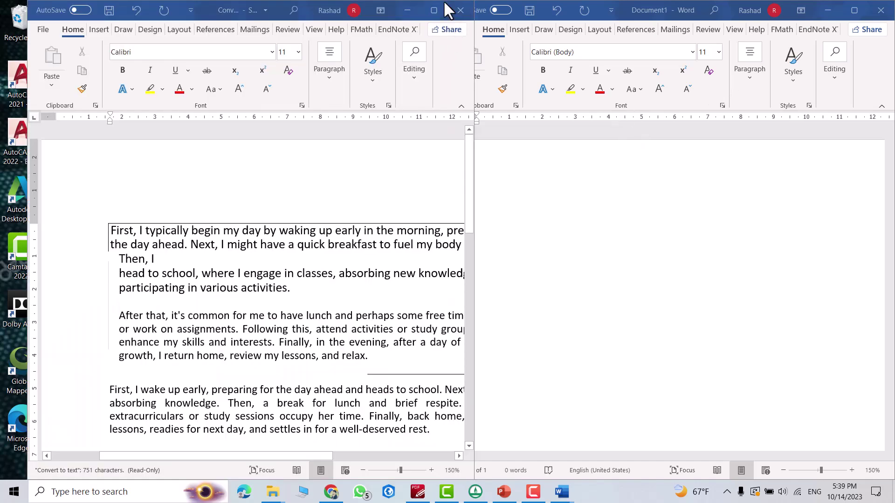
Step: Maximize the converted document and place the insertion point before 'the day ahead.'
{"action": "left_click", "coordinate": [435, 11]}
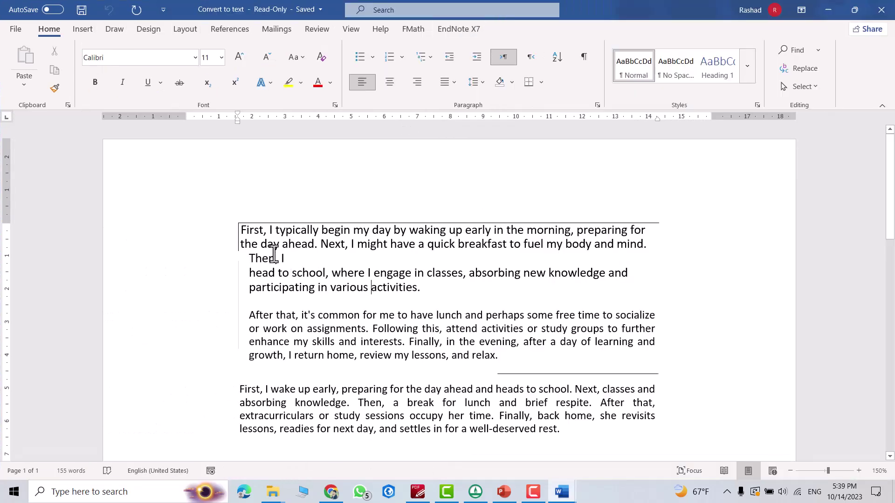
{"action": "left_click_drag", "start_coordinate": [284, 259], "coordinate": [250, 300]}
{"action": "left_click", "coordinate": [318, 244]}
{"action": "left_click_drag", "start_coordinate": [242, 231], "coordinate": [426, 215]}
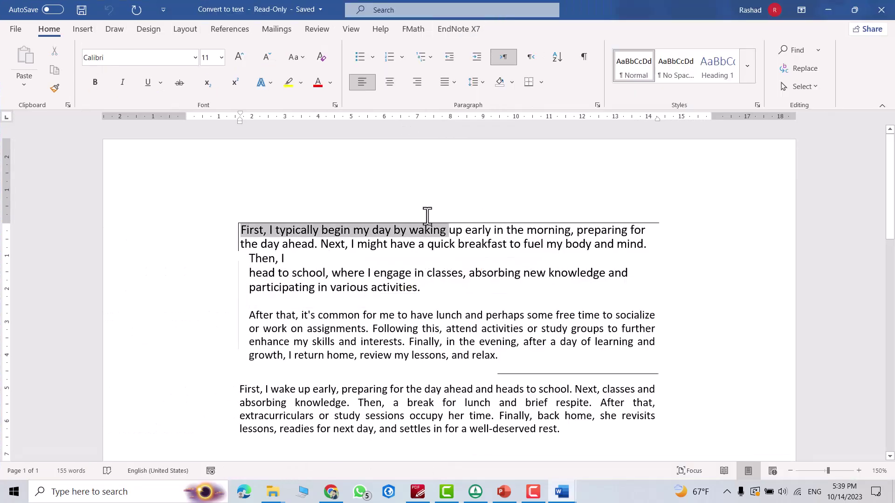
{"action": "left_click", "coordinate": [647, 233]}
{"action": "type", "text": "hhhhhhhh"}
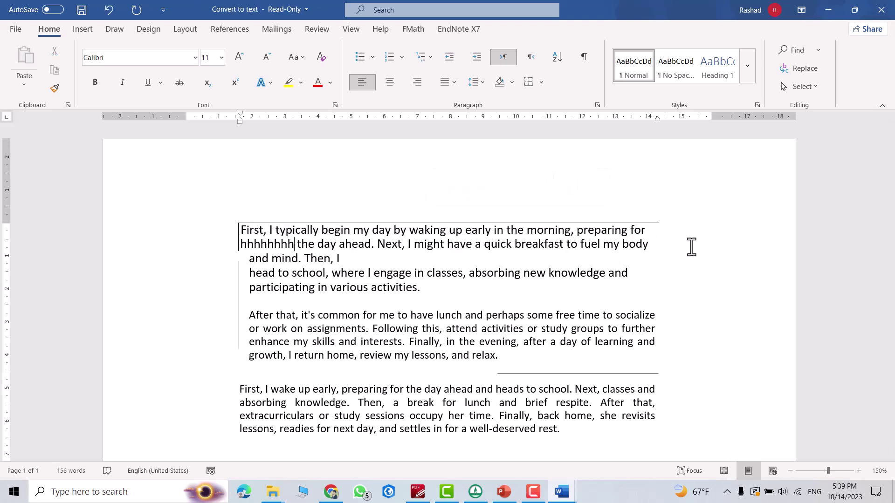